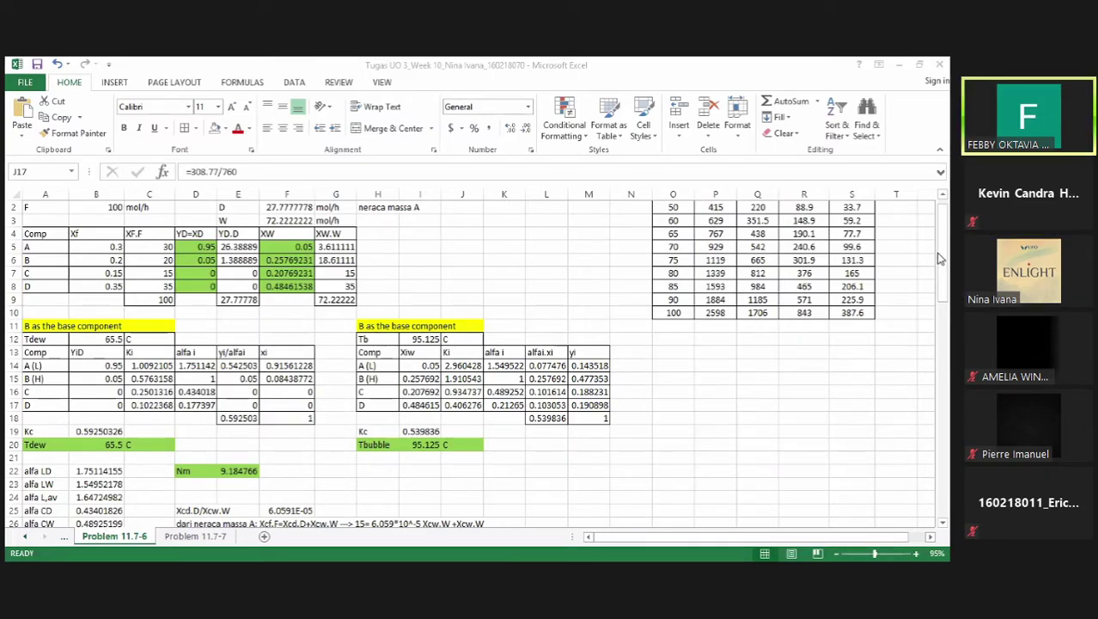
Examine the dew point, bubble point, Nm and component C and D distribution calculations on the Problem 11.7-6 sheet
left_click(655, 453)
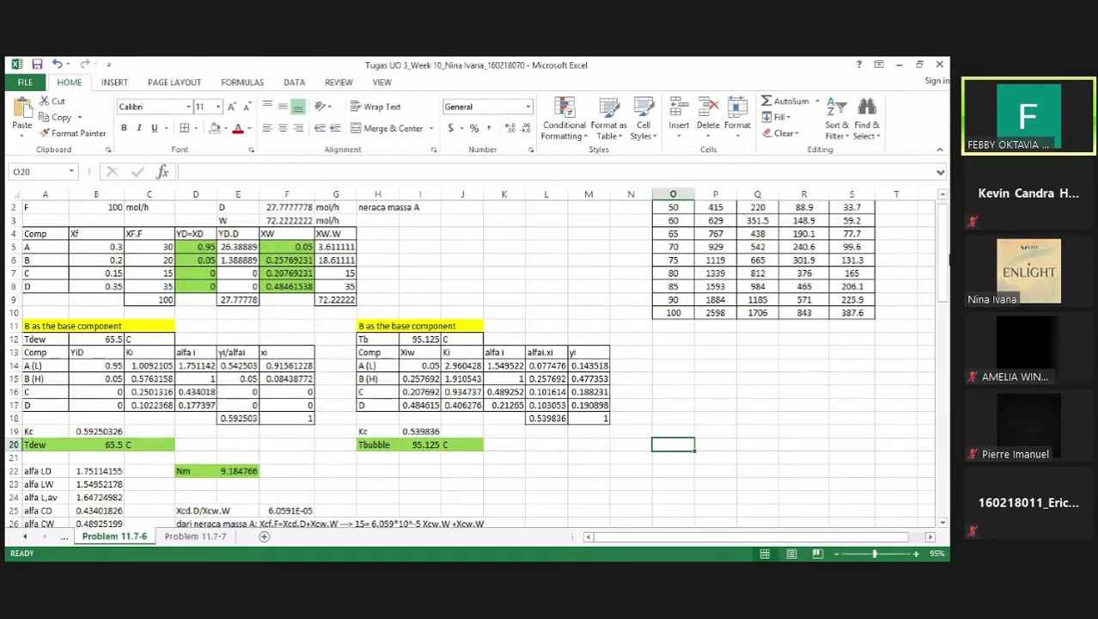
scroll(943, 245, "down", 1)
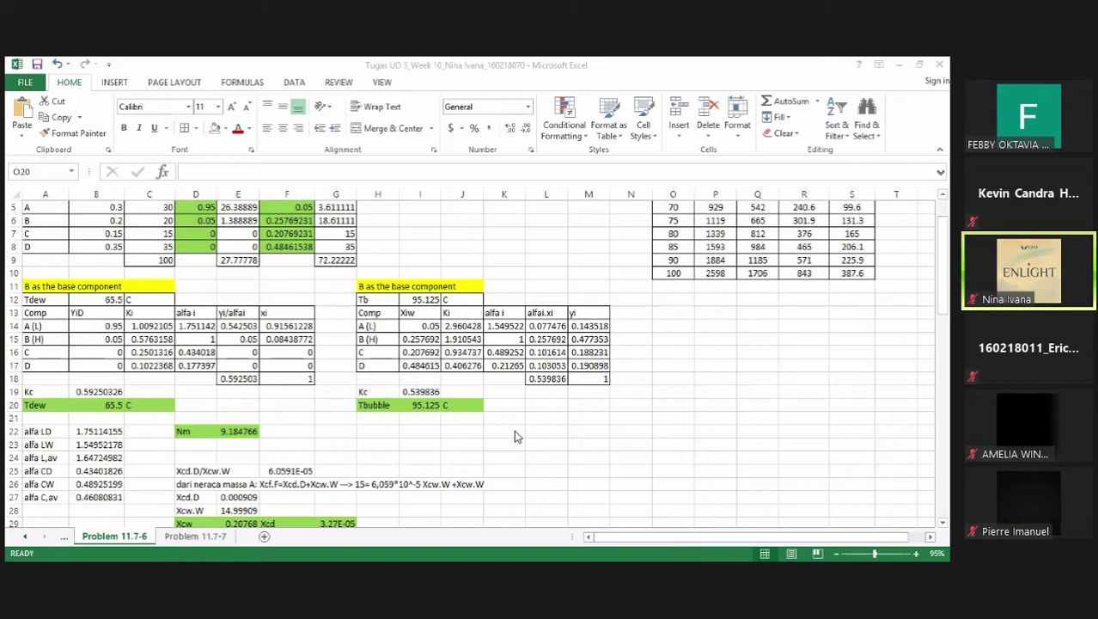
left_click(514, 430)
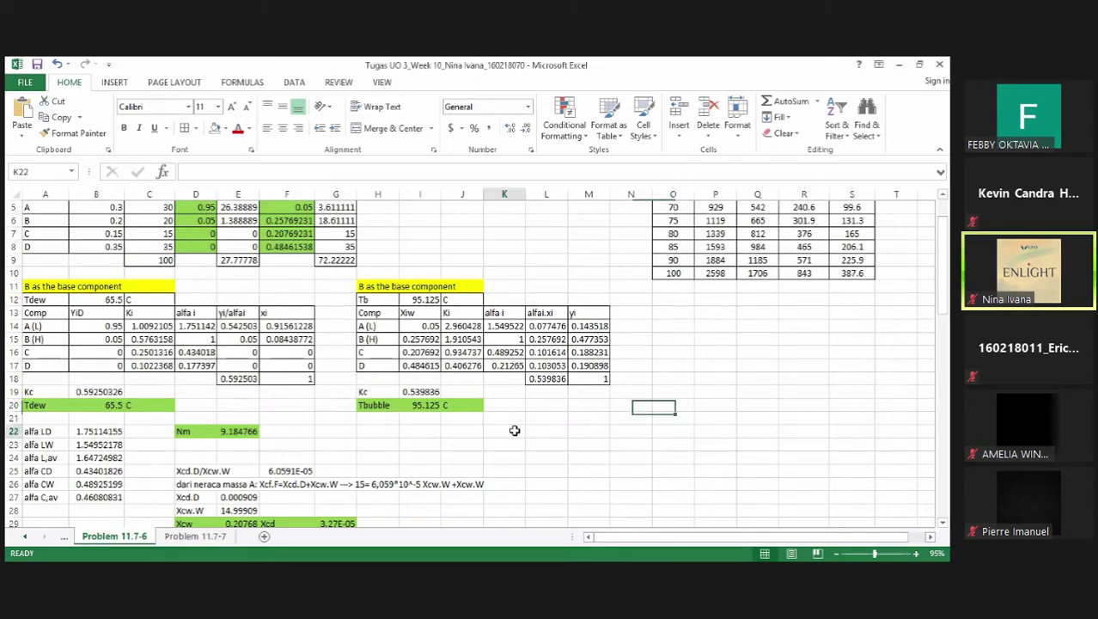
key("Down")
key("Down")
key("Down")
key("Down")
key("Down")
key("Down")
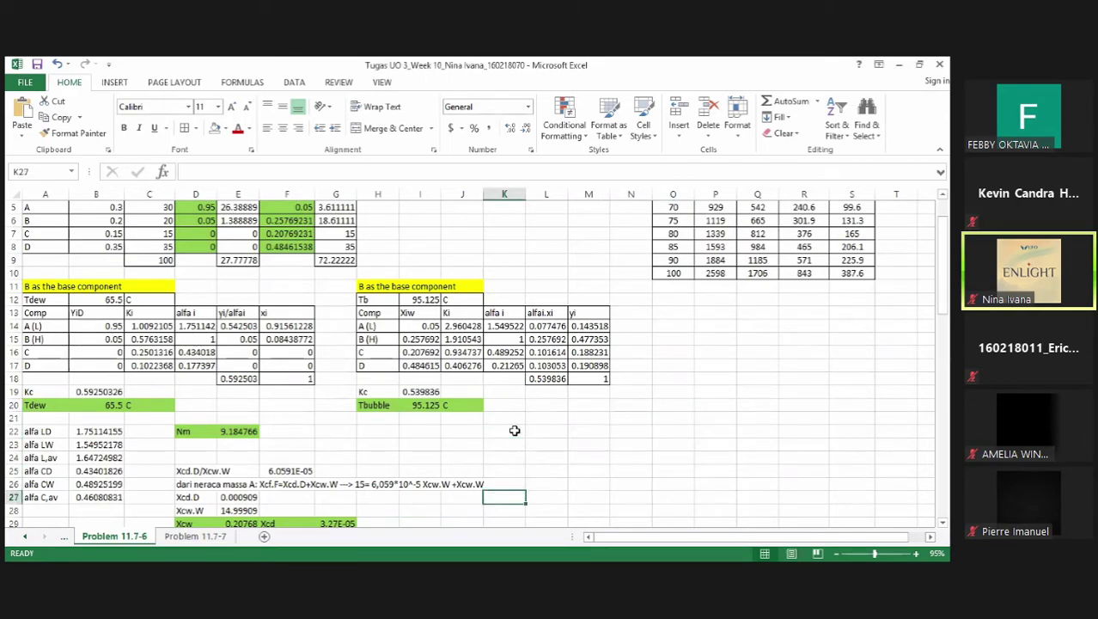
key("Down")
key("Down")
key("Down")
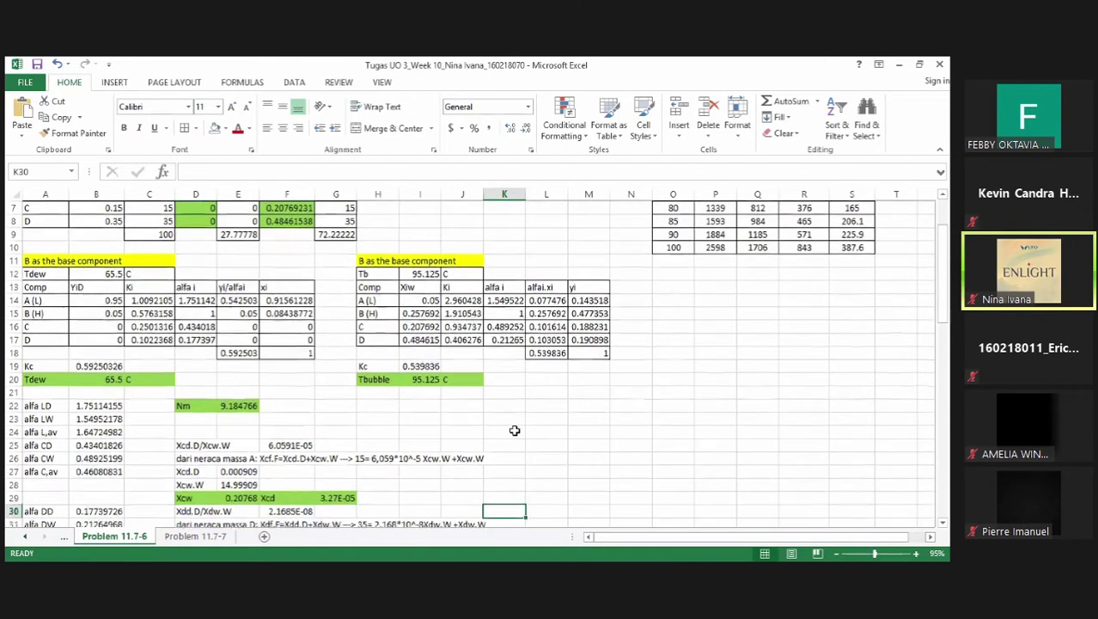
key("Down")
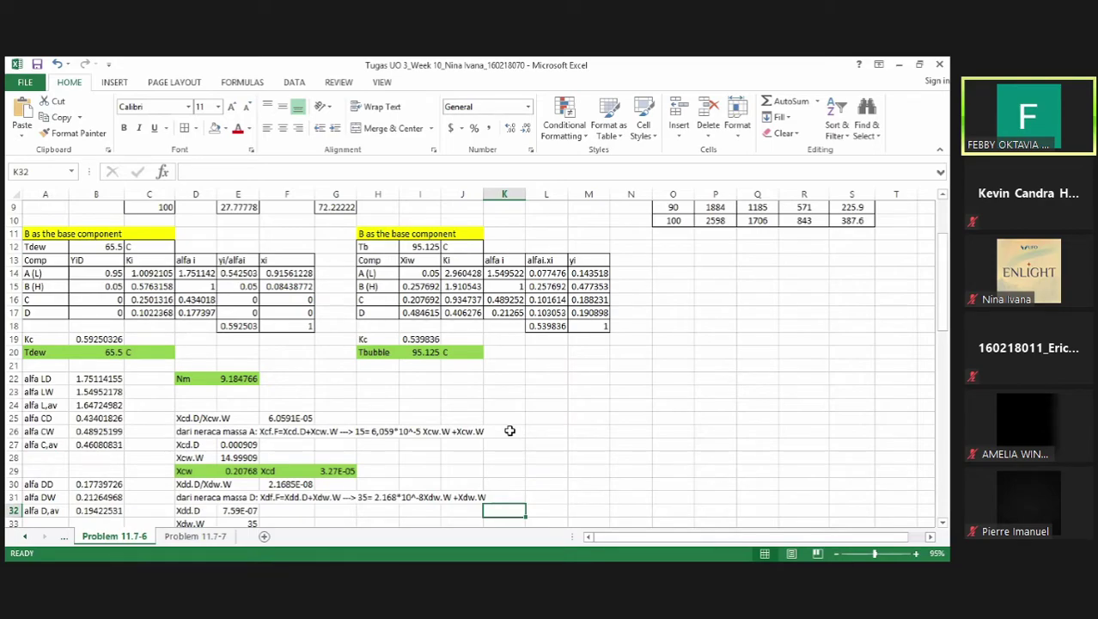
Correct the mass balance note in D26 so it begins with "dari neraca massa c:" instead of referring to component A
left_click(186, 433)
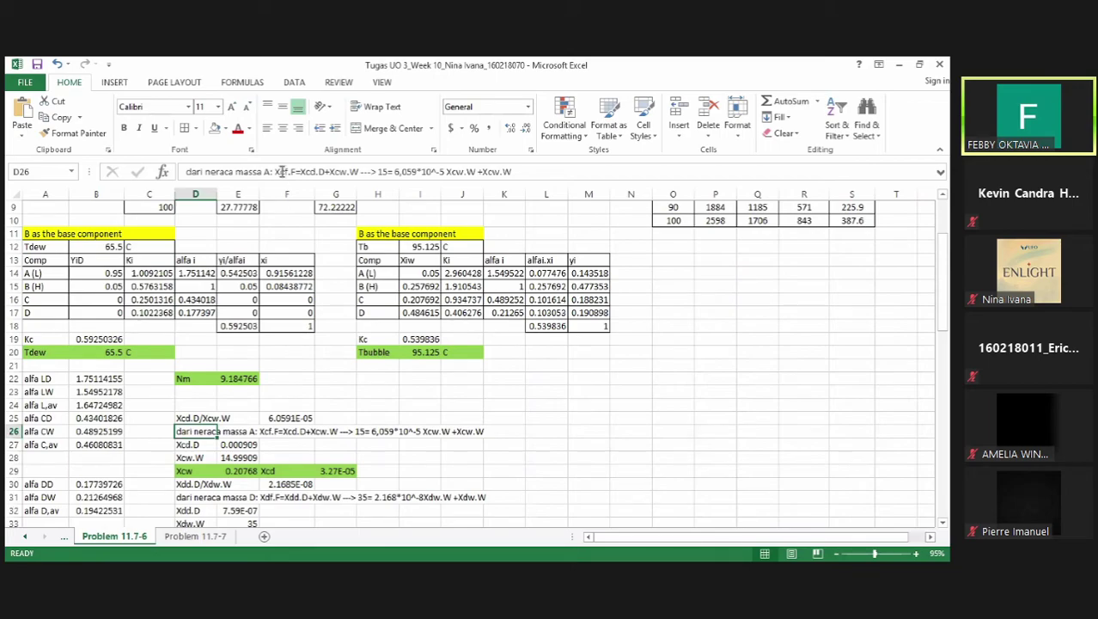
left_click(274, 171)
key("BackSpace")
key("BackSpace")
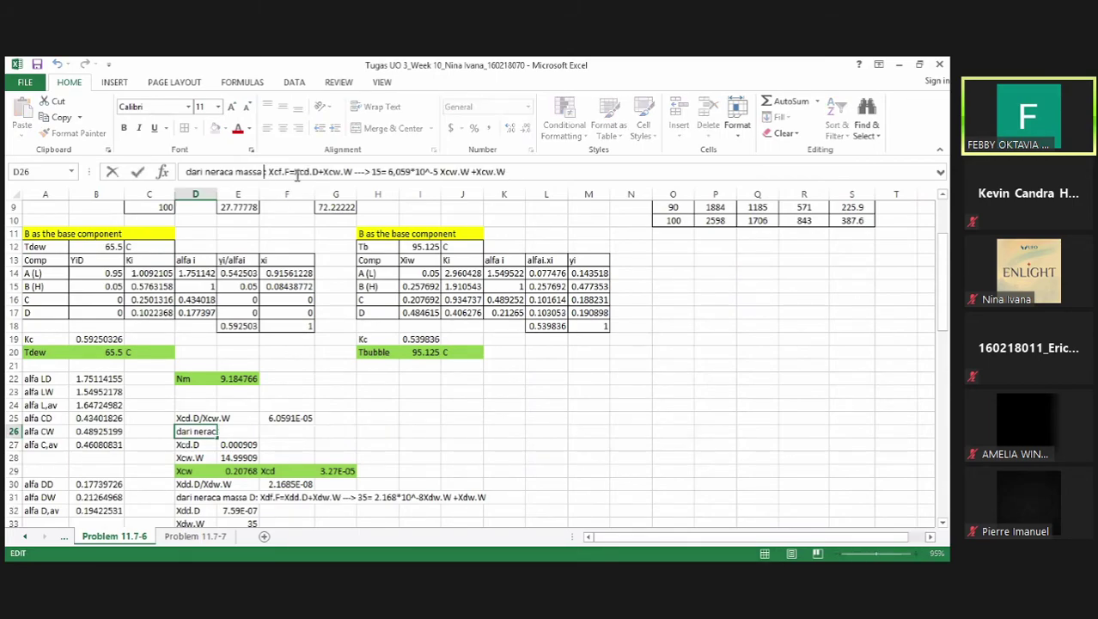
type("c:")
key("Return")
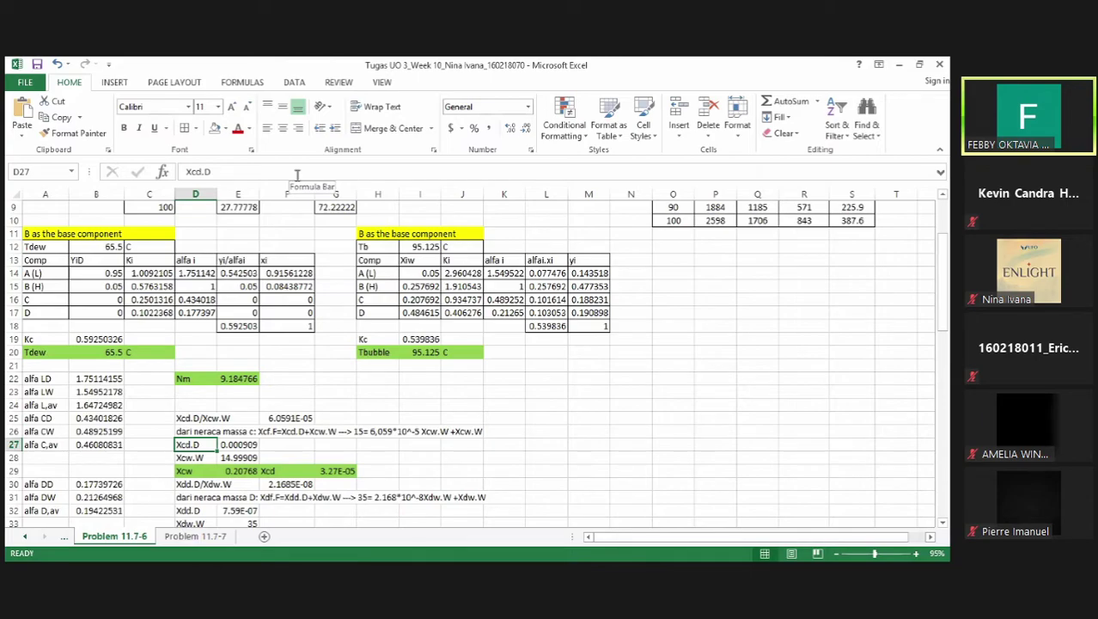
key("Down")
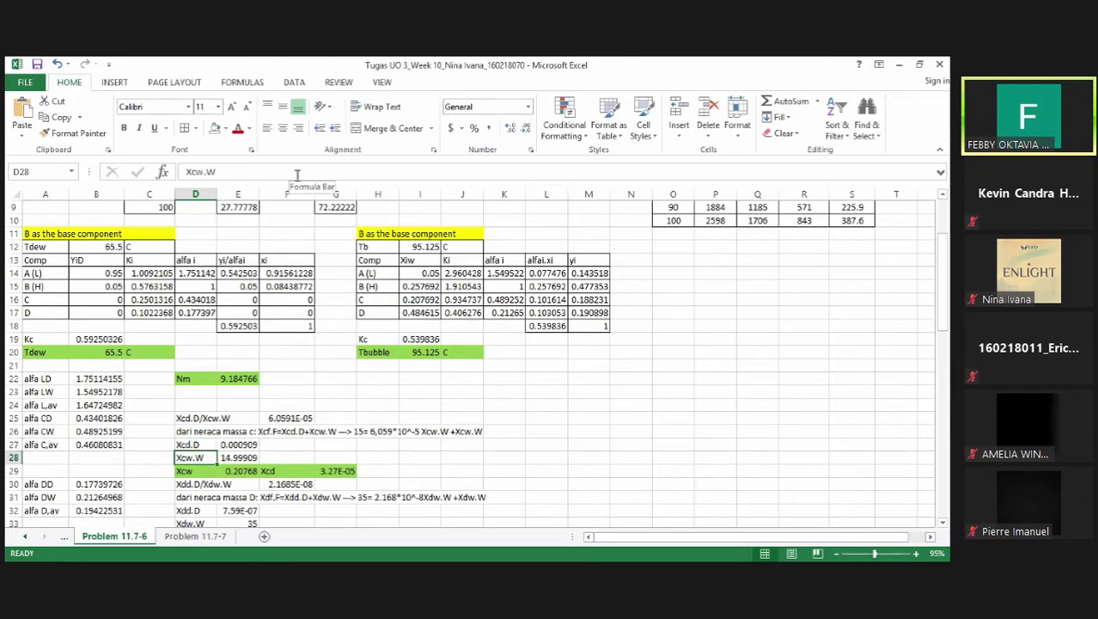
key("Right")
key("Right")
key("Right")
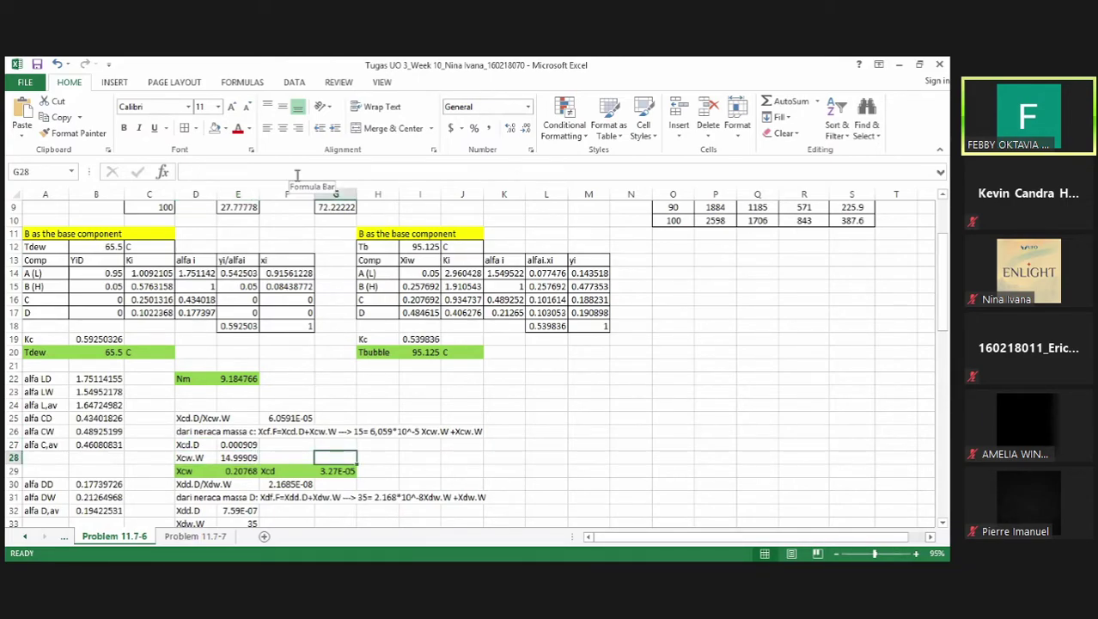
key("Right")
key("Right")
key("Right")
key("Right")
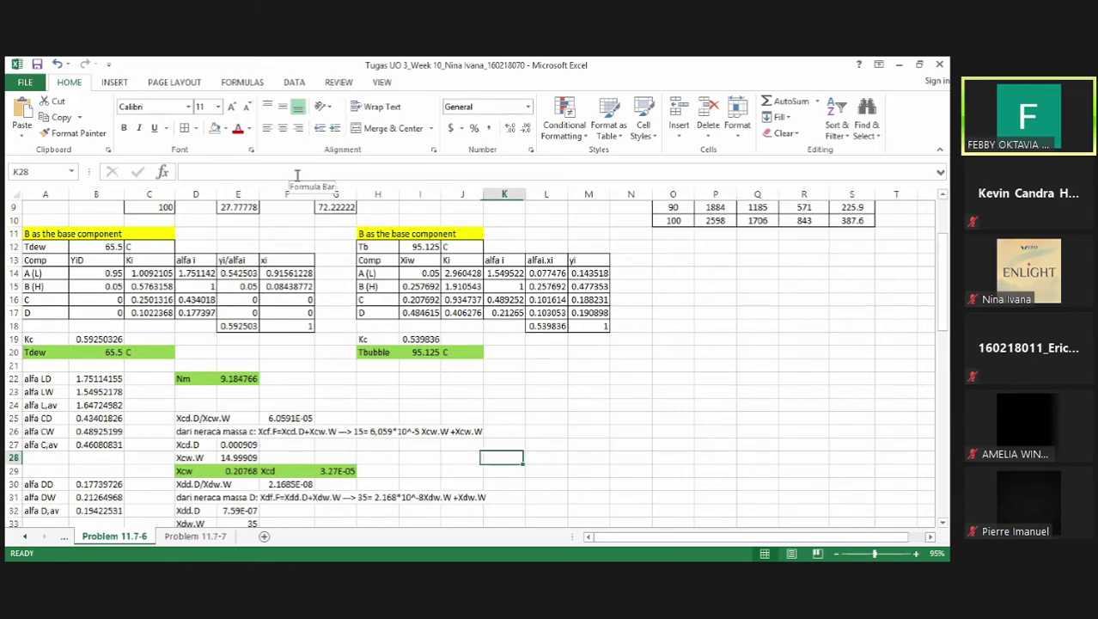
key("Down")
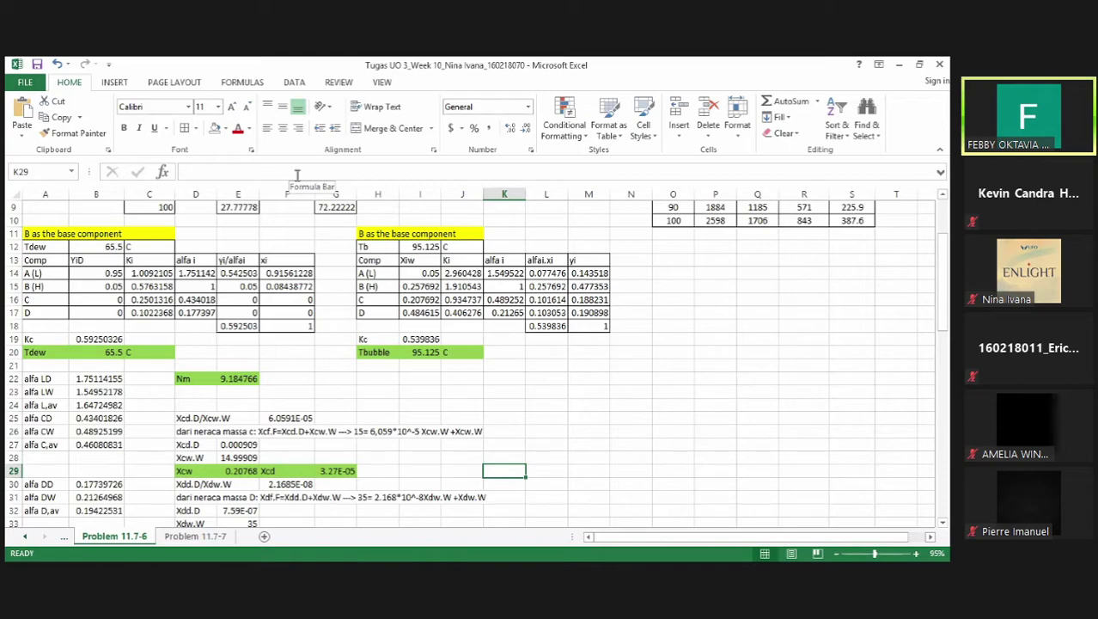
key("Down")
key("Down")
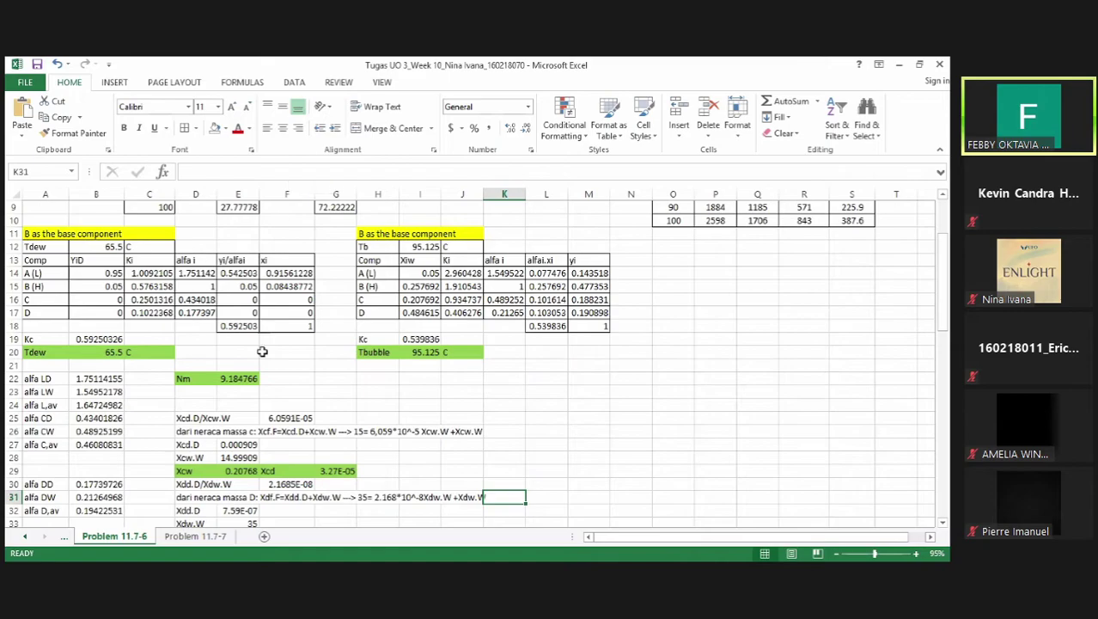
left_click(404, 404)
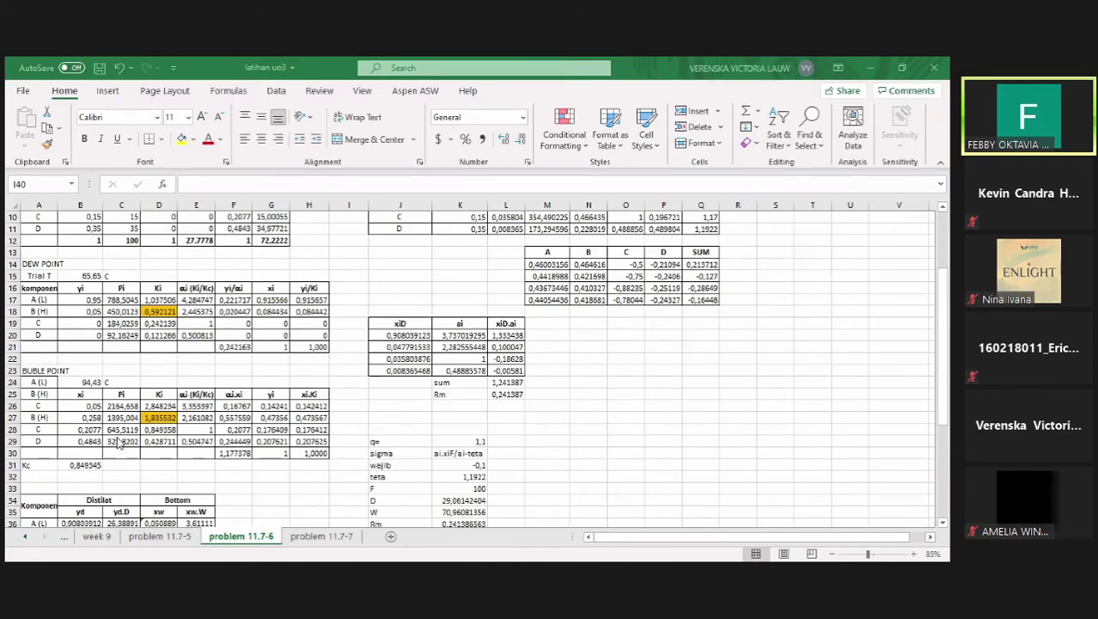
Inspect the Nm formula in B46 and the distillate and bottoms flows it references, leaving the formula unchanged
scroll(72, 453, "down", 5)
scroll(73, 456, "down", 1)
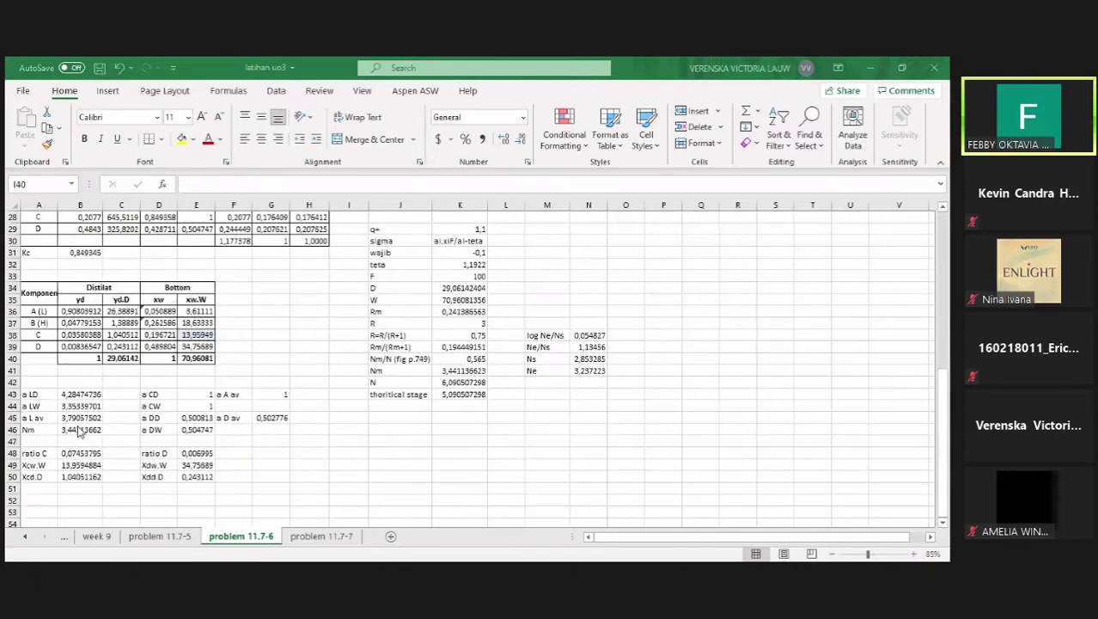
left_click(80, 430)
double_click(80, 430)
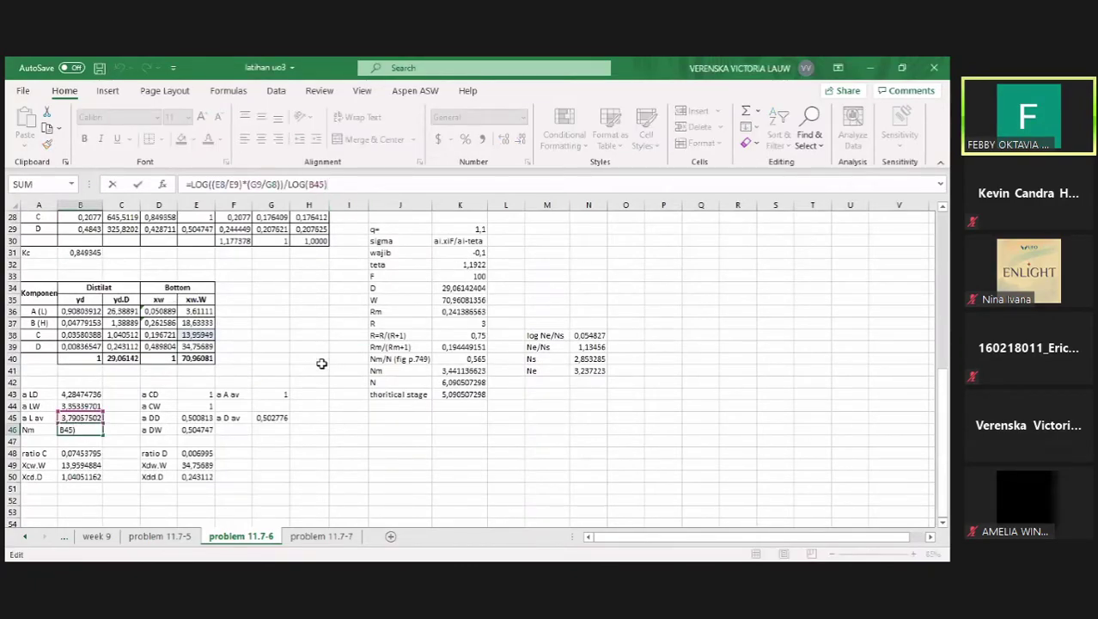
scroll(322, 363, "up", 8)
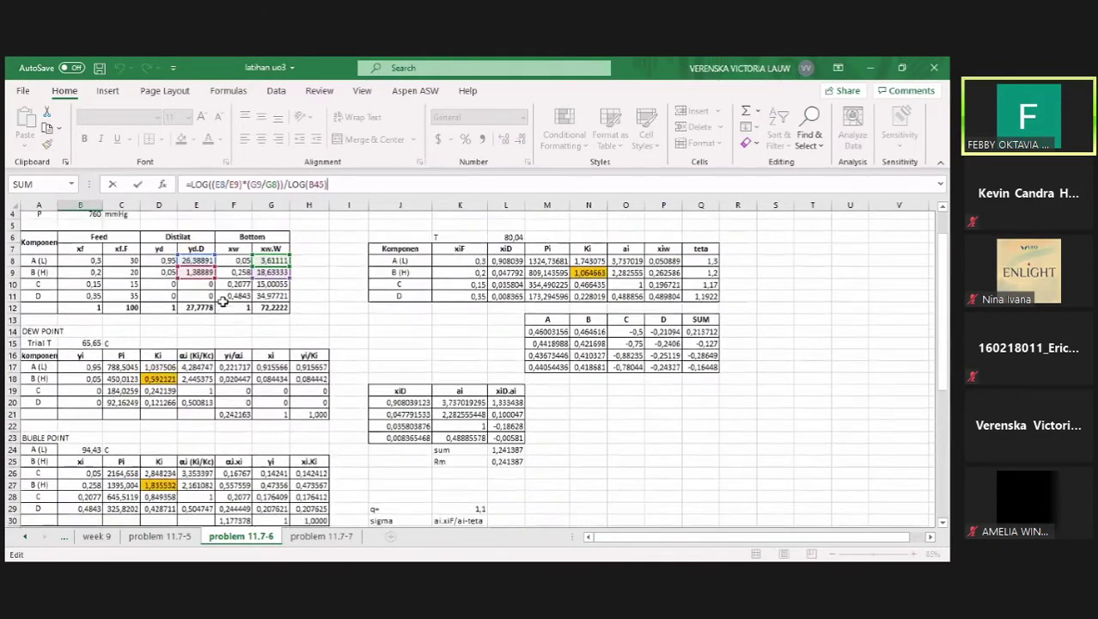
scroll(223, 301, "up", 1)
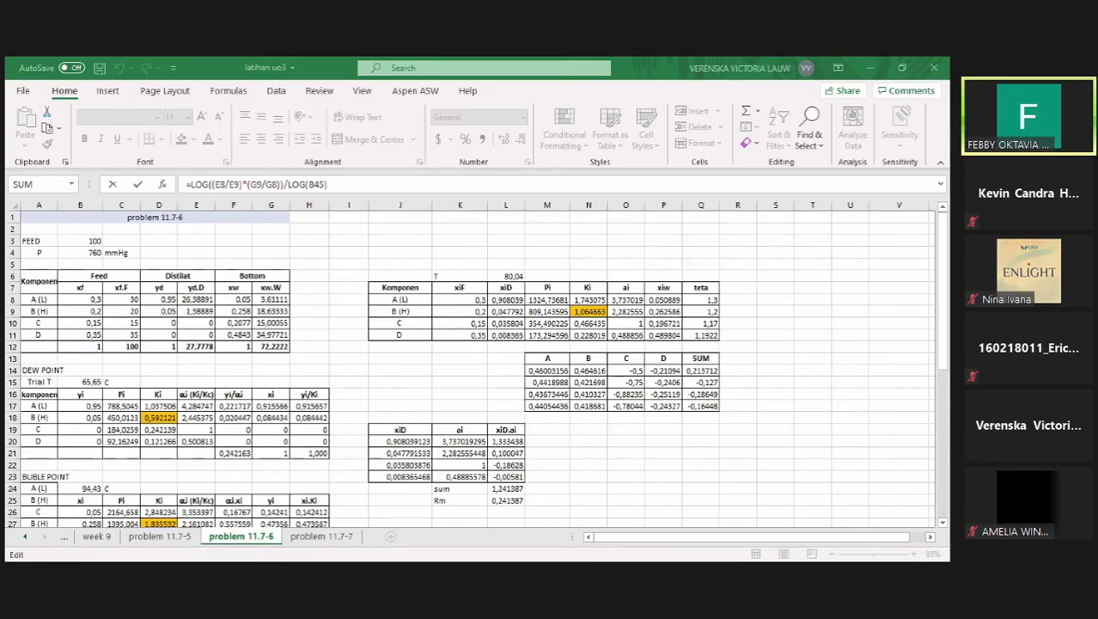
scroll(236, 495, "down", 4)
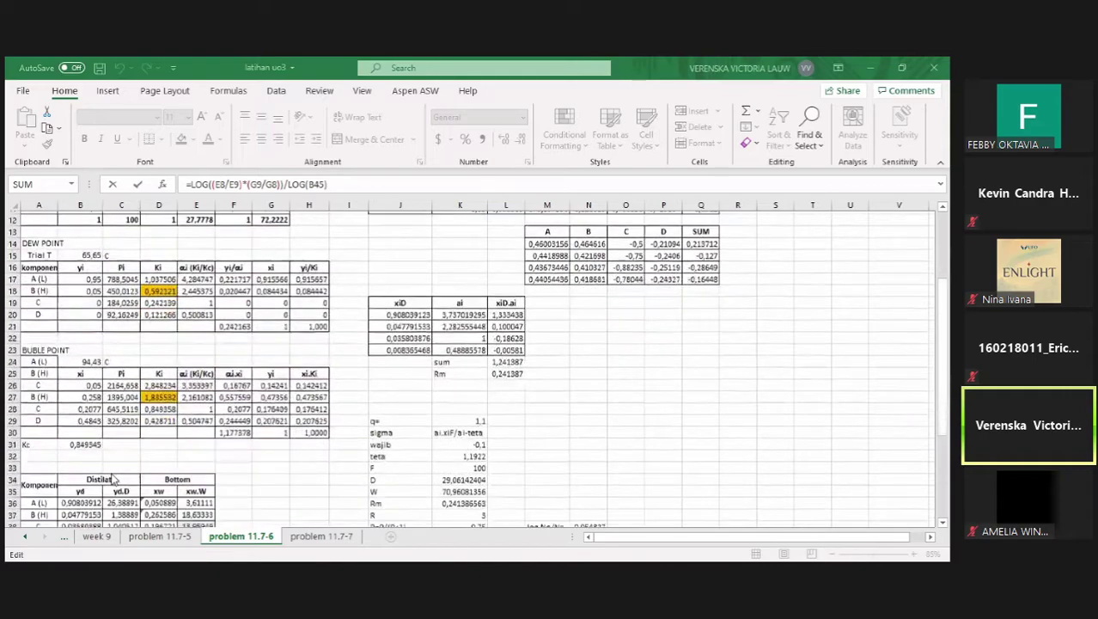
scroll(113, 479, "down", 3)
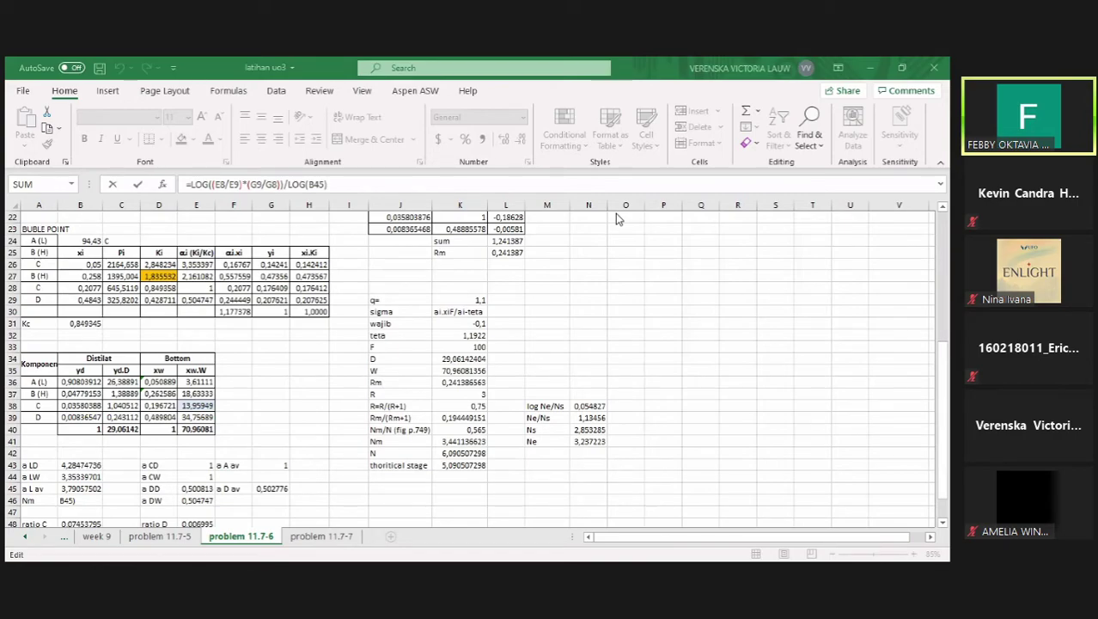
left_click(132, 500)
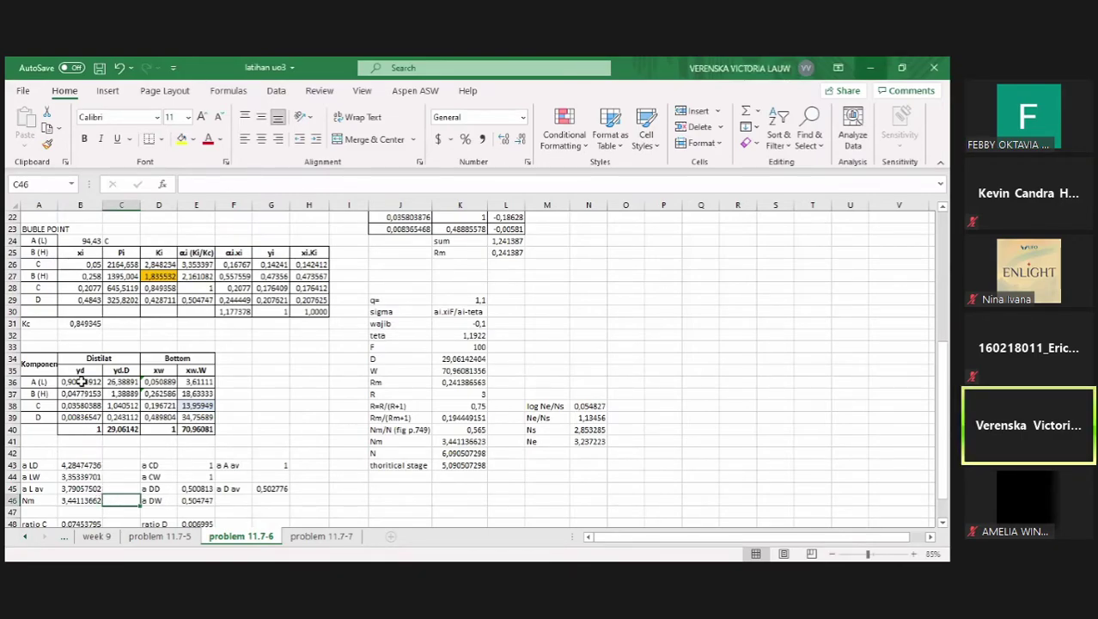
Copy the component header and labels from the dew point table (A16:A20) into the bubble point table starting at A25
scroll(80, 380, "up", 2)
scroll(80, 381, "up", 3)
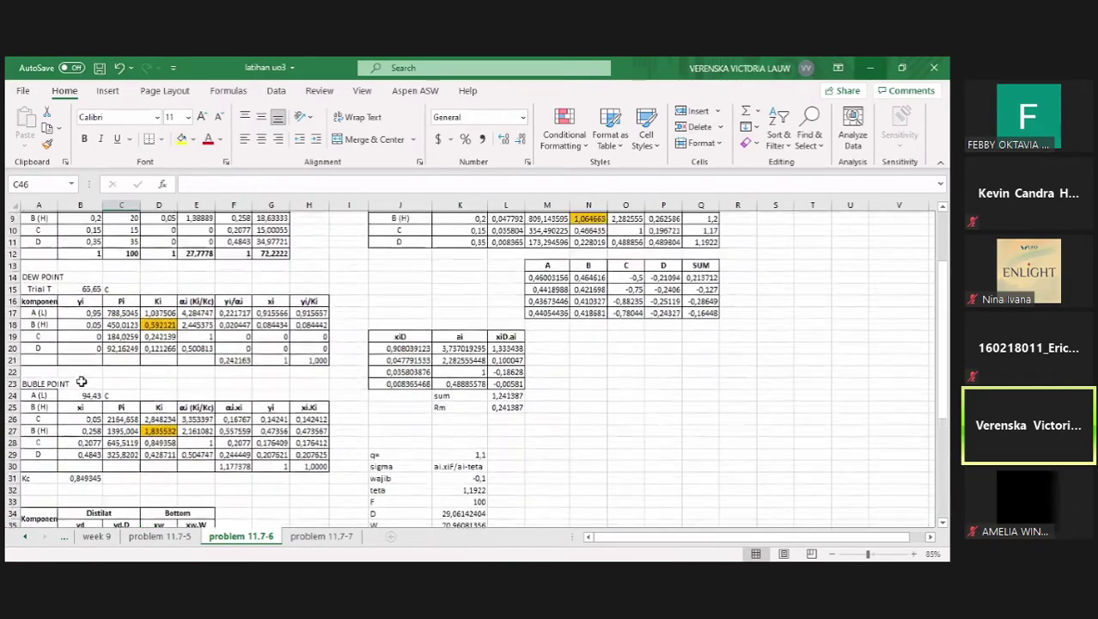
scroll(80, 381, "down", 1)
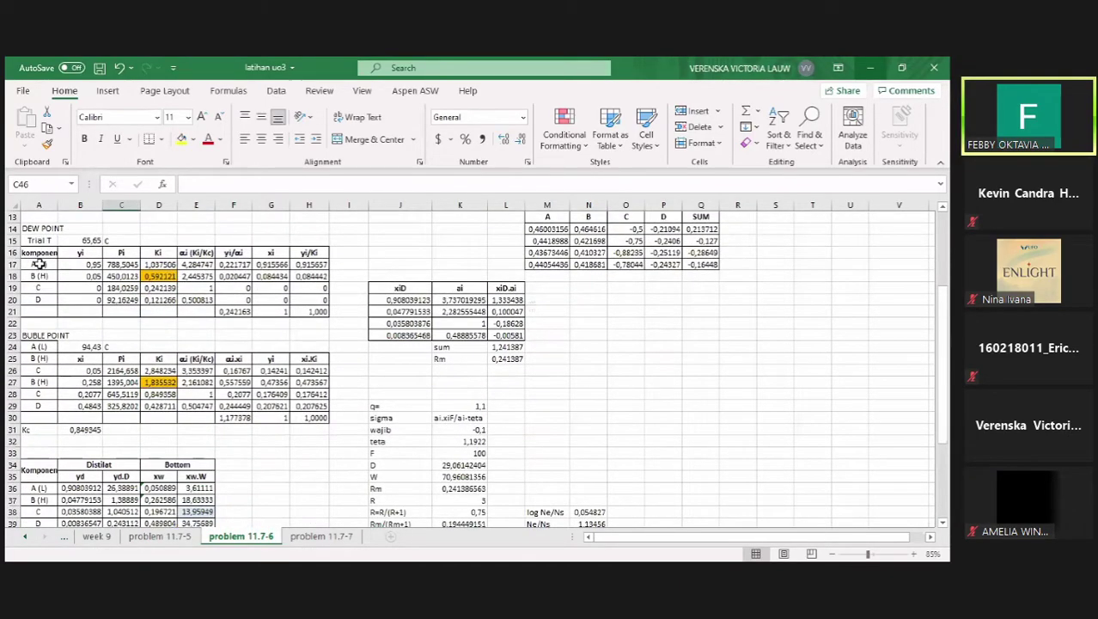
left_click_drag(42, 255, 40, 296)
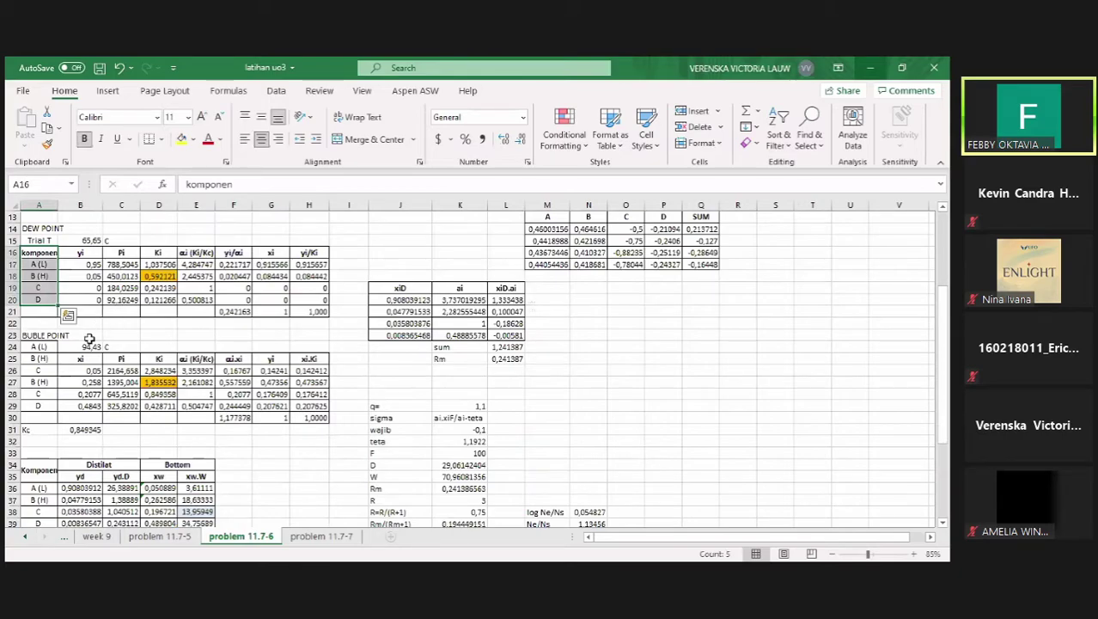
key("ctrl+c")
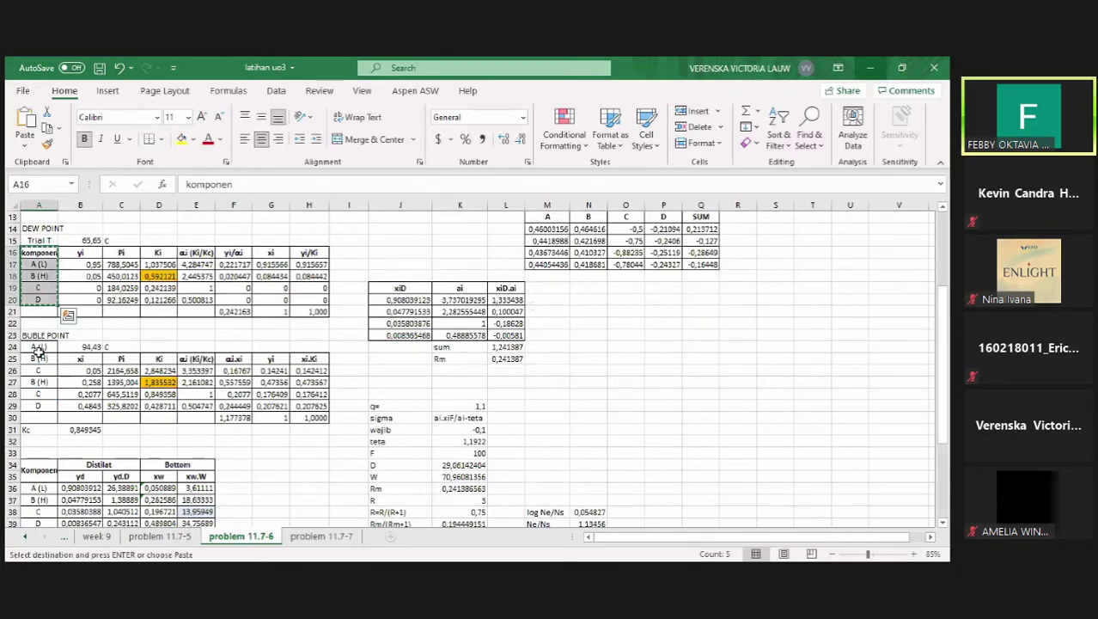
left_click(38, 358)
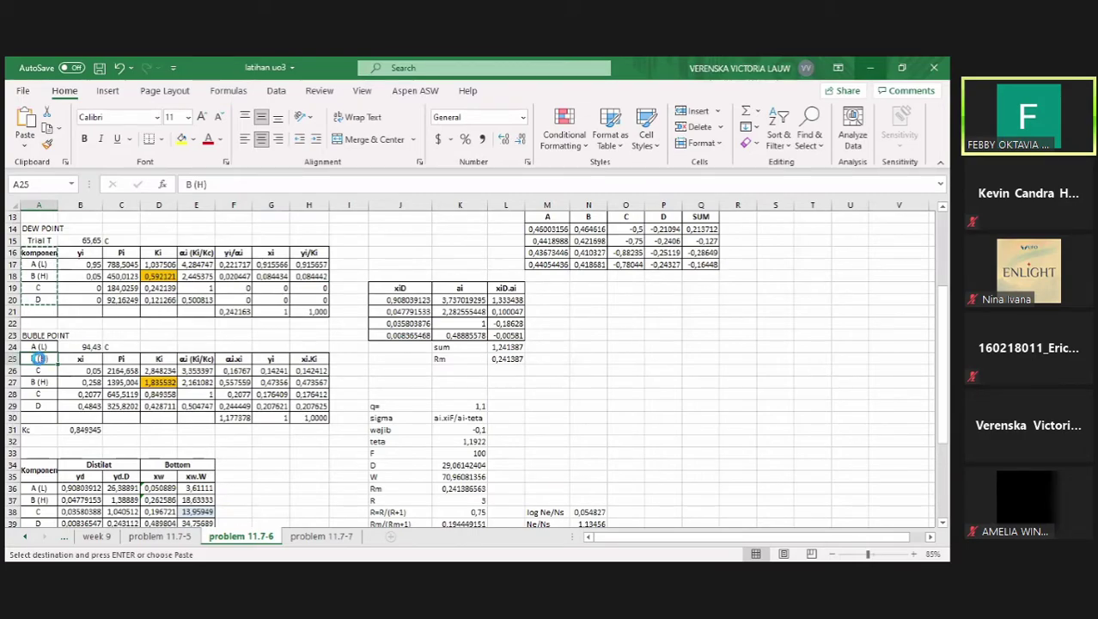
key("ctrl+v")
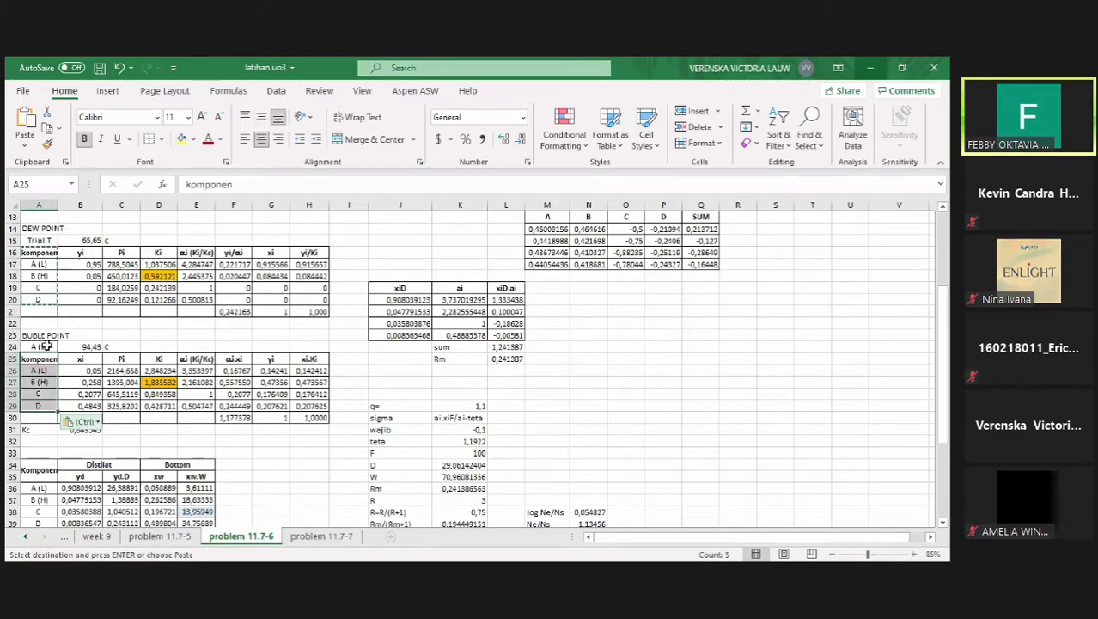
Replace the label in A24, beside the bubble point temperature, with "Trial T"
left_click(45, 346)
type("Tr")
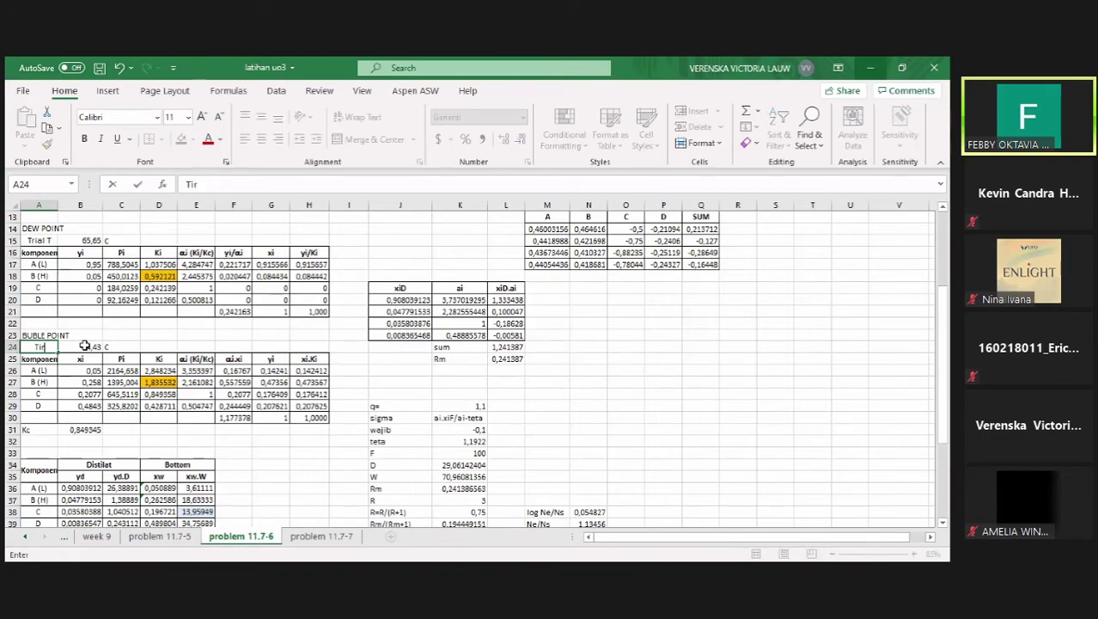
type("ial T")
key("Return")
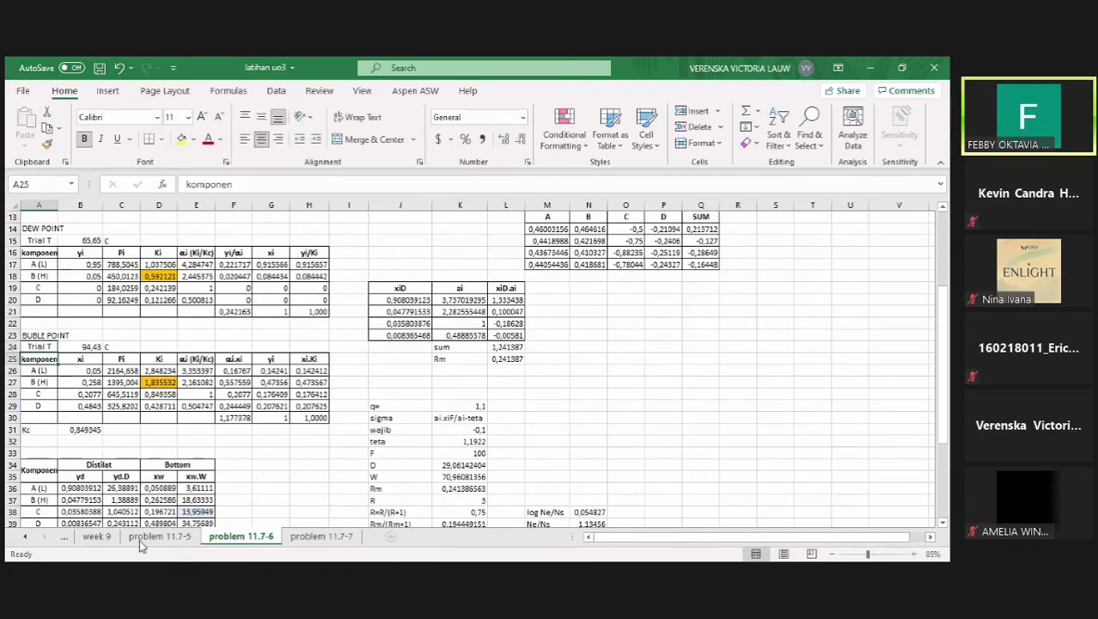
Review the problem 11.7-6 tables and results, checking the formula for the average relative volatility a L av in B45
scroll(12, 441, "down", 4)
scroll(12, 441, "up", 4)
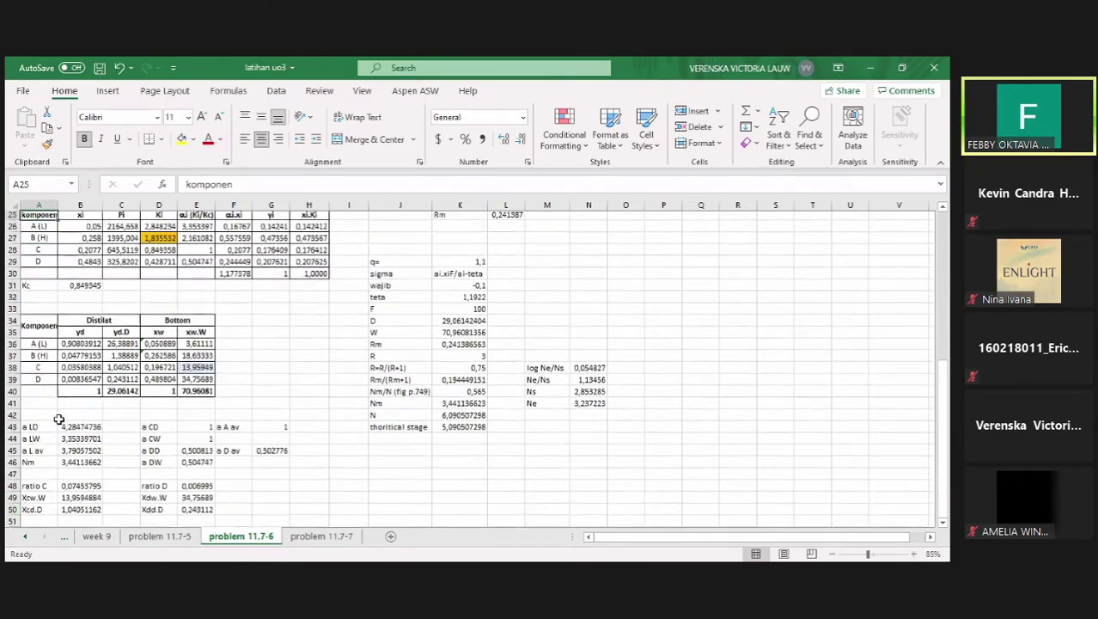
scroll(59, 418, "up", 4)
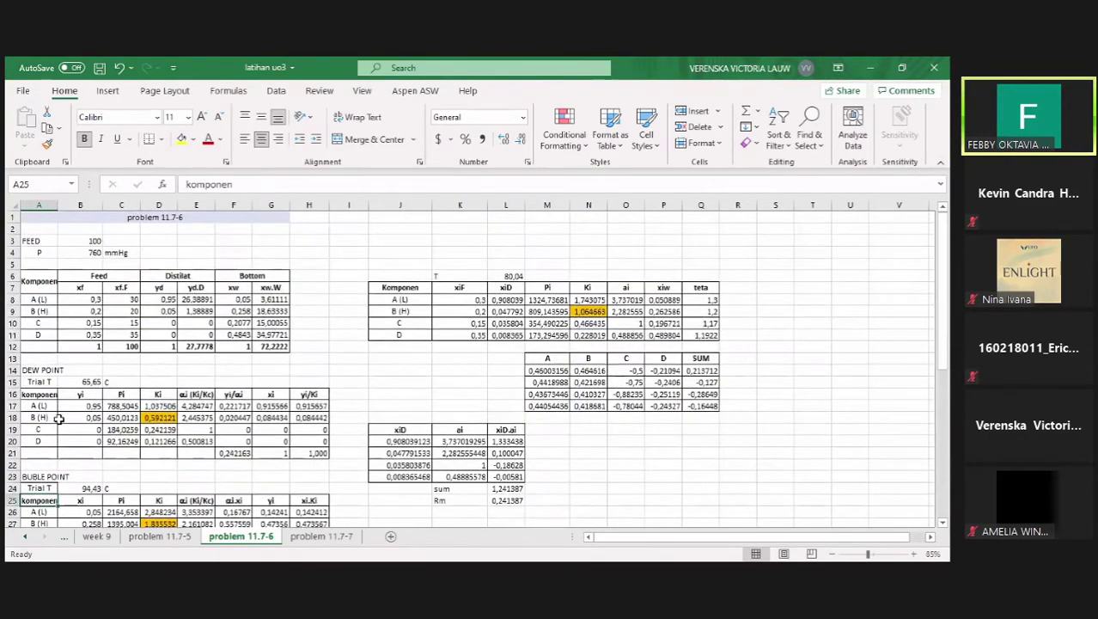
scroll(58, 419, "down", 1)
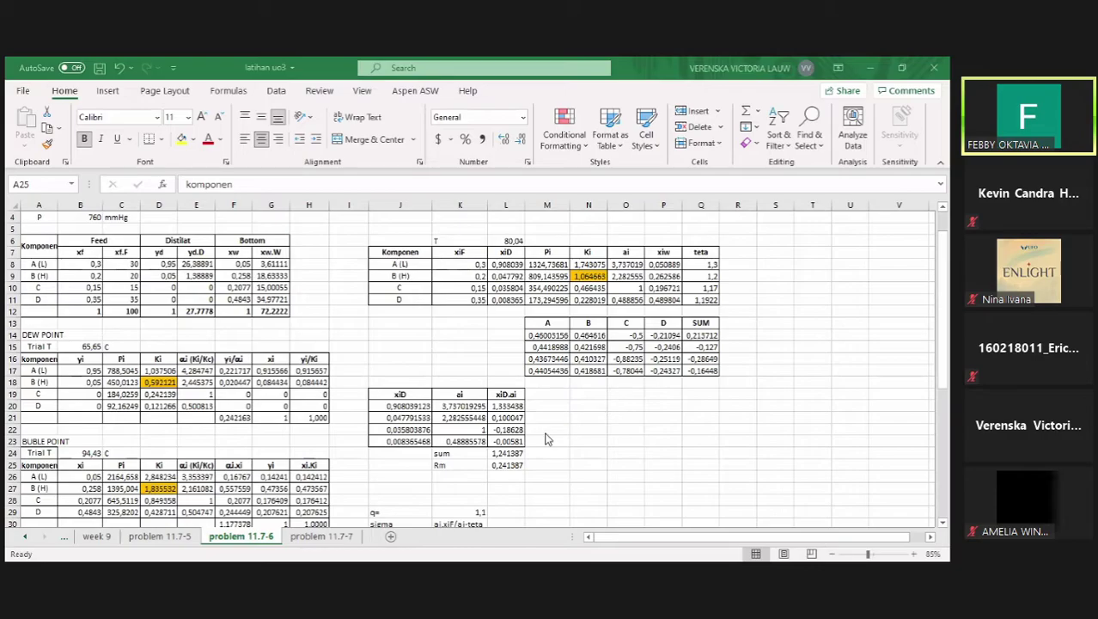
scroll(362, 484, "down", 3)
scroll(362, 485, "down", 6)
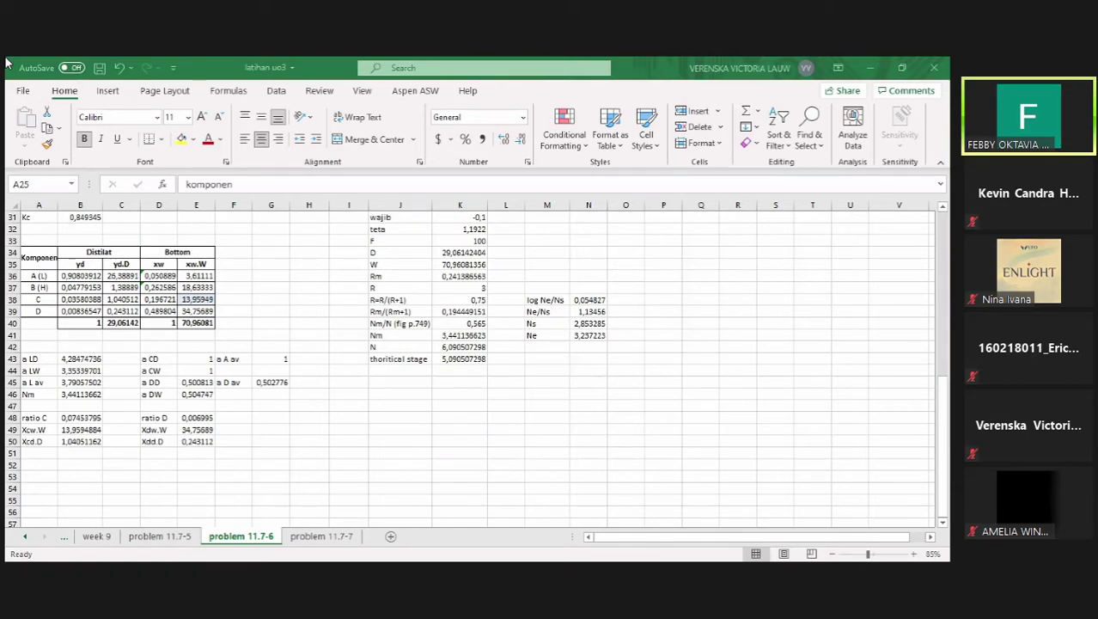
left_click(92, 383)
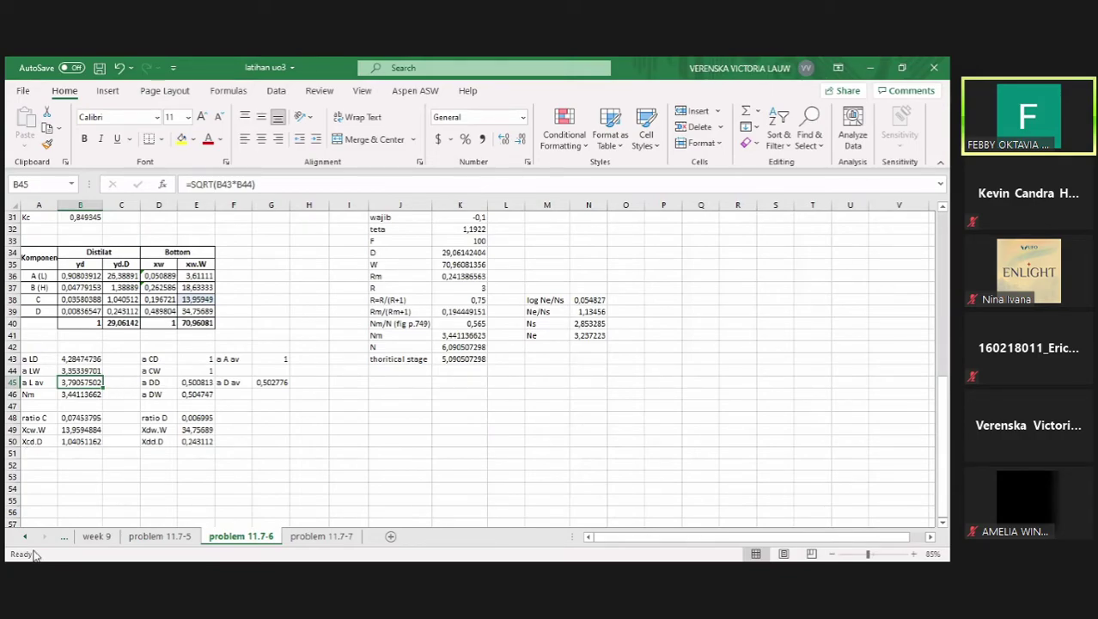
scroll(183, 440, "up", 7)
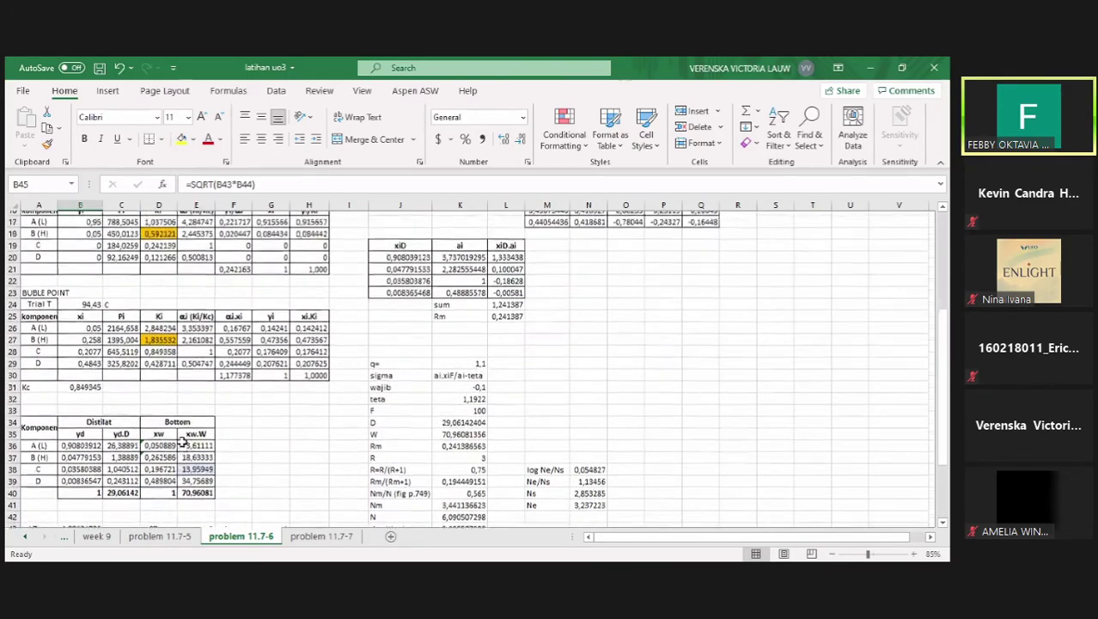
scroll(183, 440, "down", 1)
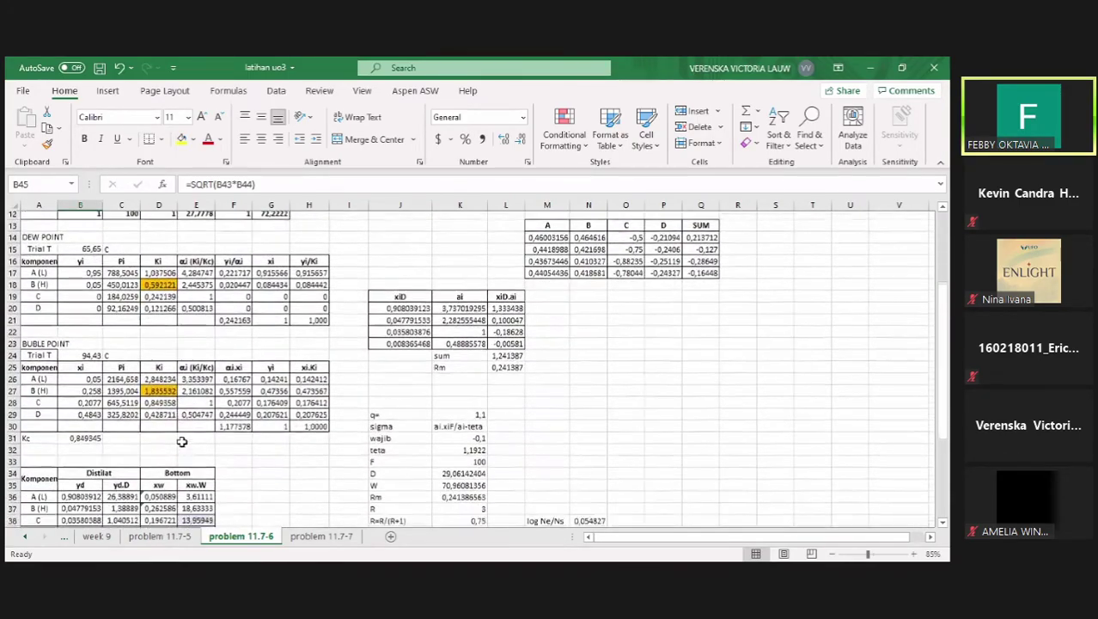